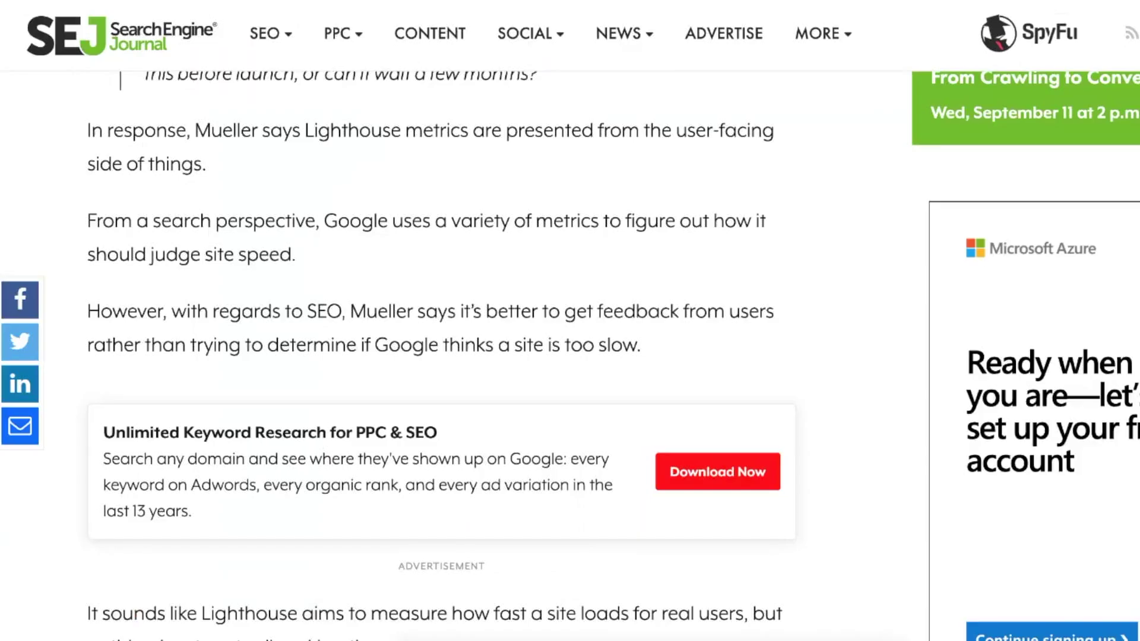
Read the article's quoted Lighthouse question and the response on user-facing metrics, site speed and SEO, highlighting the key phrases.
scroll(443, 196, "up", 3)
scroll(443, 194, "up", 3)
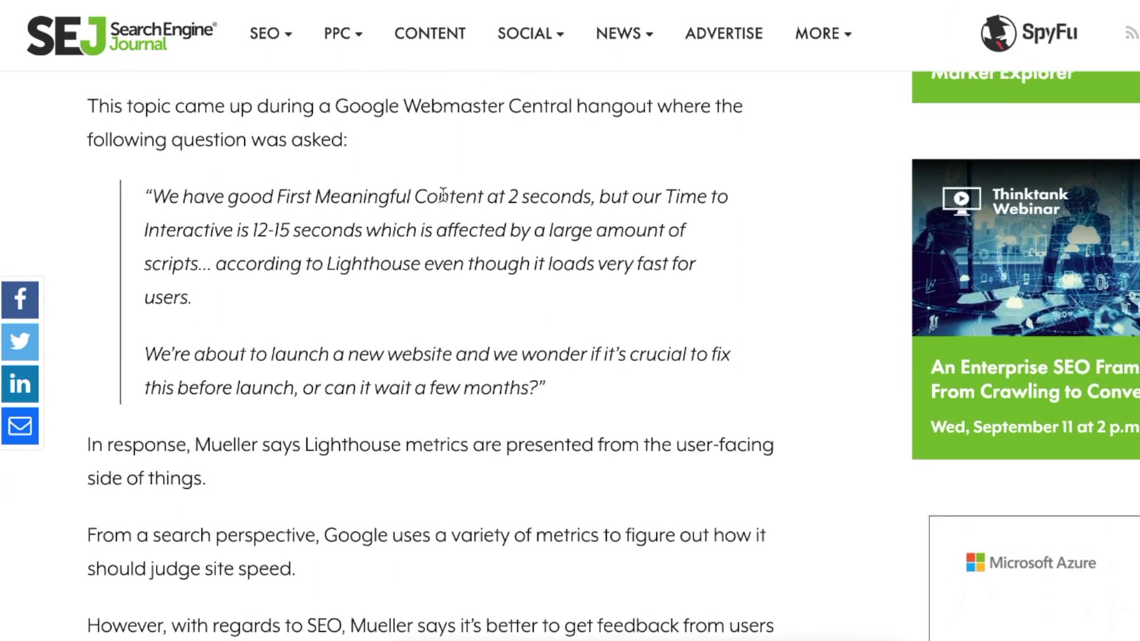
scroll(443, 195, "down", 1)
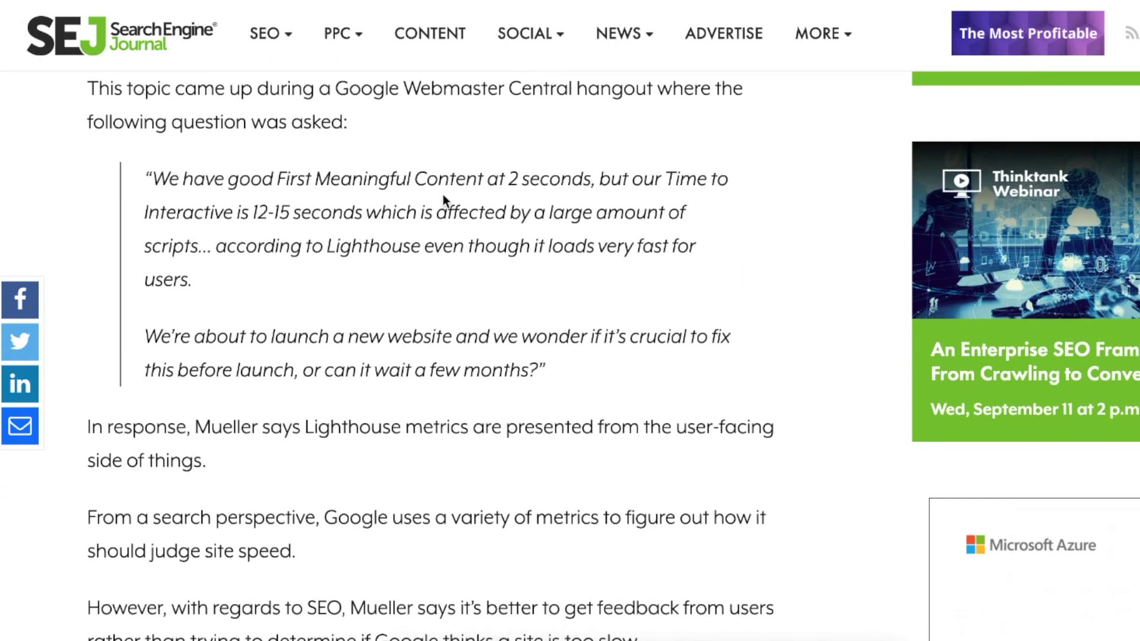
scroll(443, 195, "down", 1)
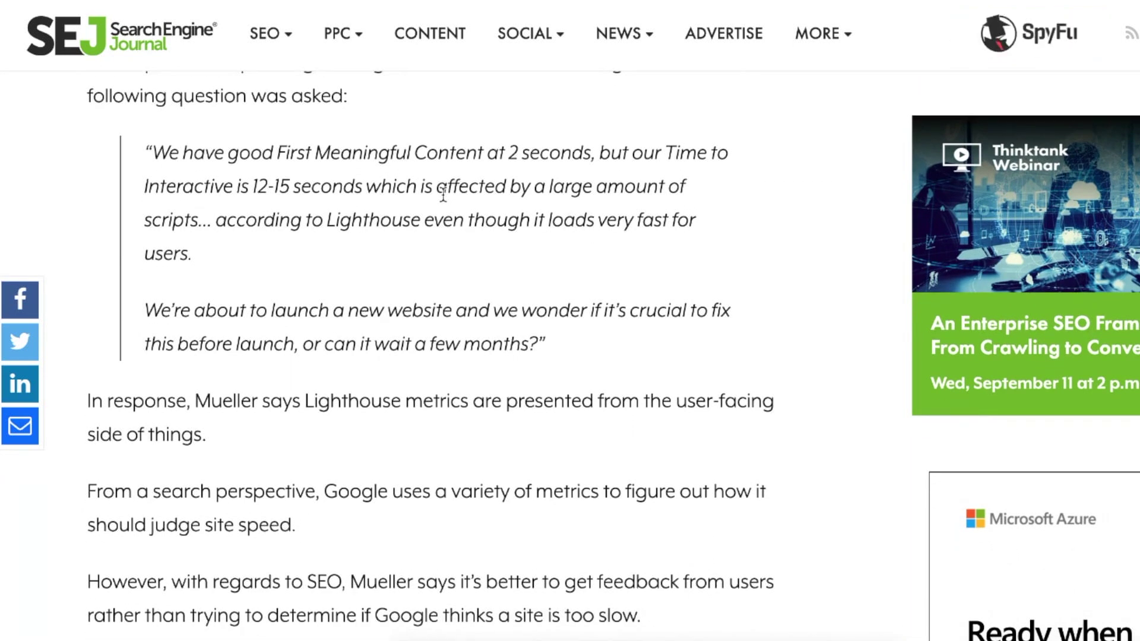
scroll(443, 194, "down", 5)
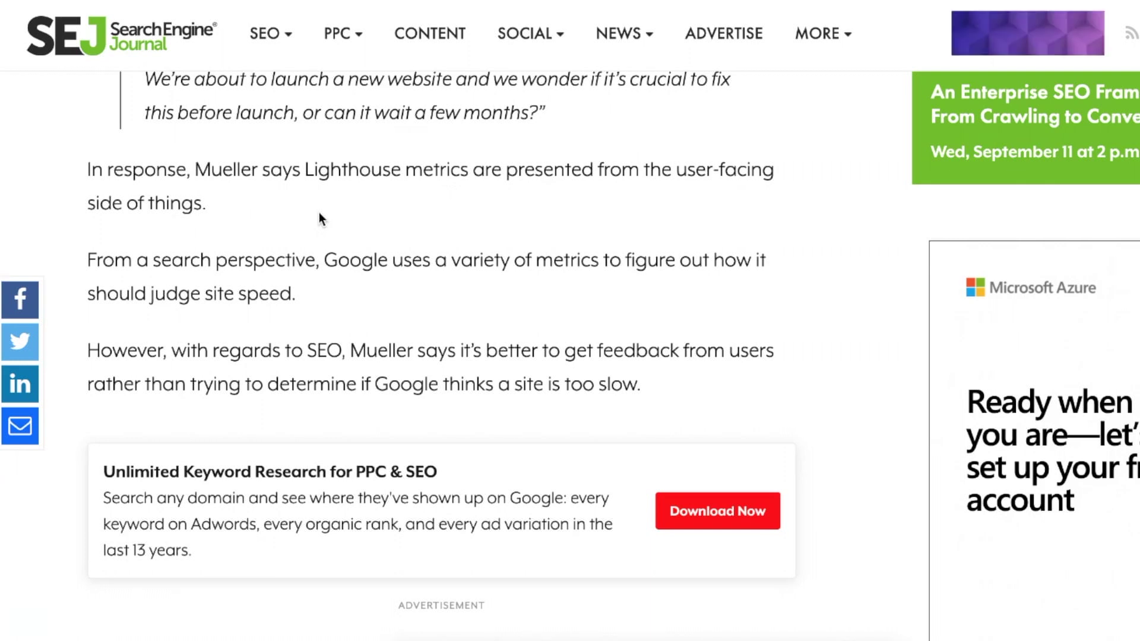
left_click_drag(302, 292, 91, 284)
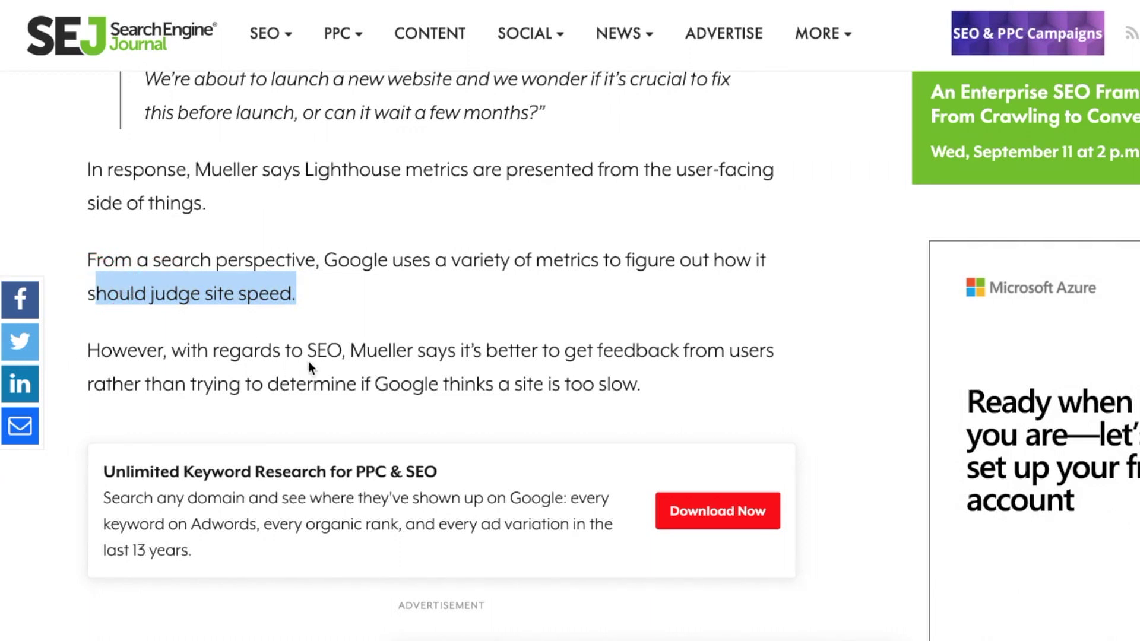
left_click_drag(307, 349, 342, 349)
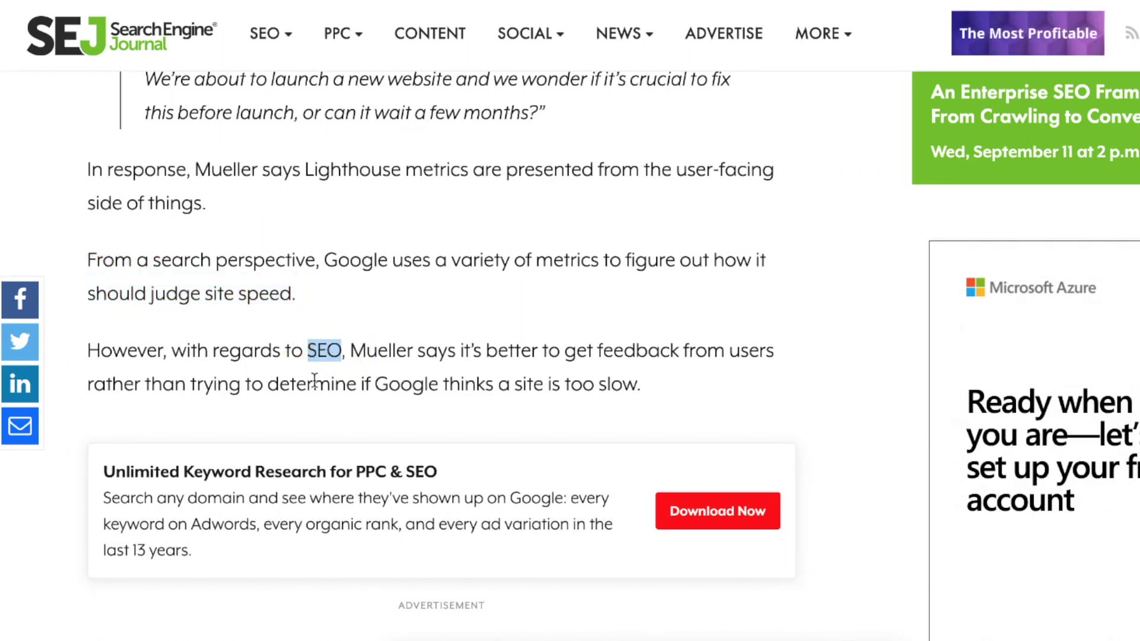
left_click_drag(375, 383, 638, 381)
left_click(588, 353)
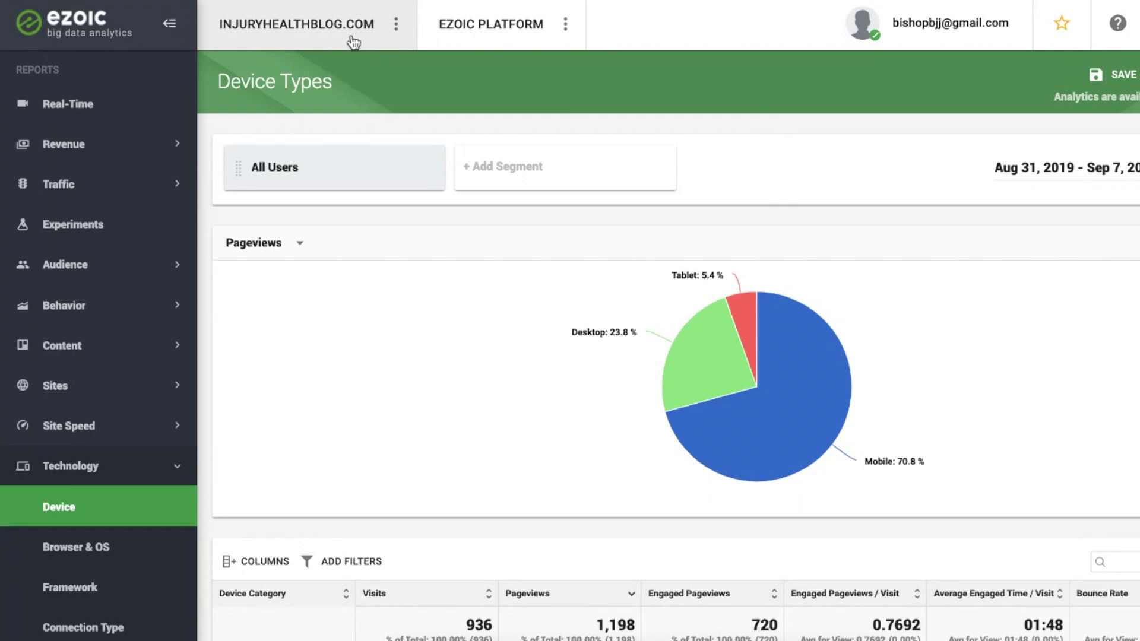
Examine the Device Types report's pageview chart and table, highlighting the Mobile share of visits.
scroll(347, 283, "down", 1)
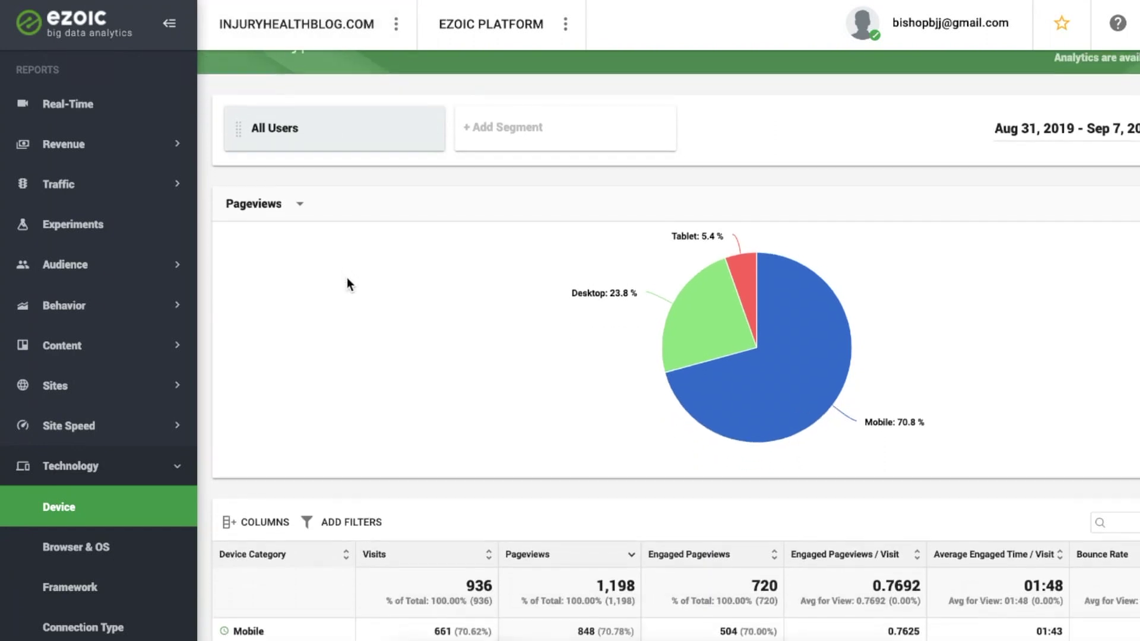
scroll(346, 277, "down", 1)
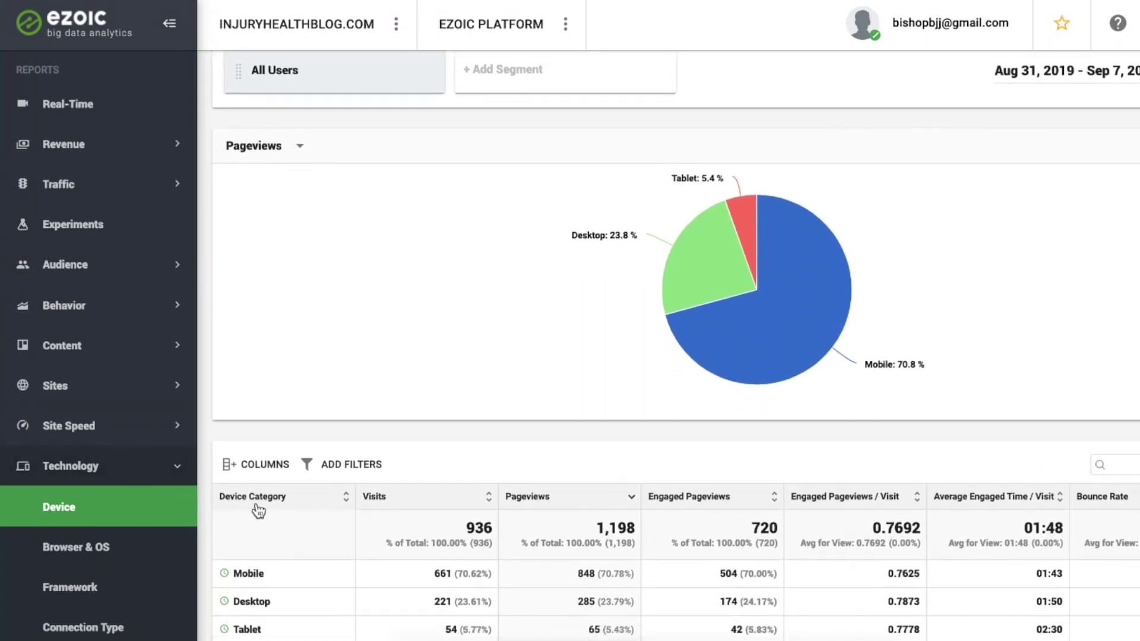
scroll(345, 520, "down", 1)
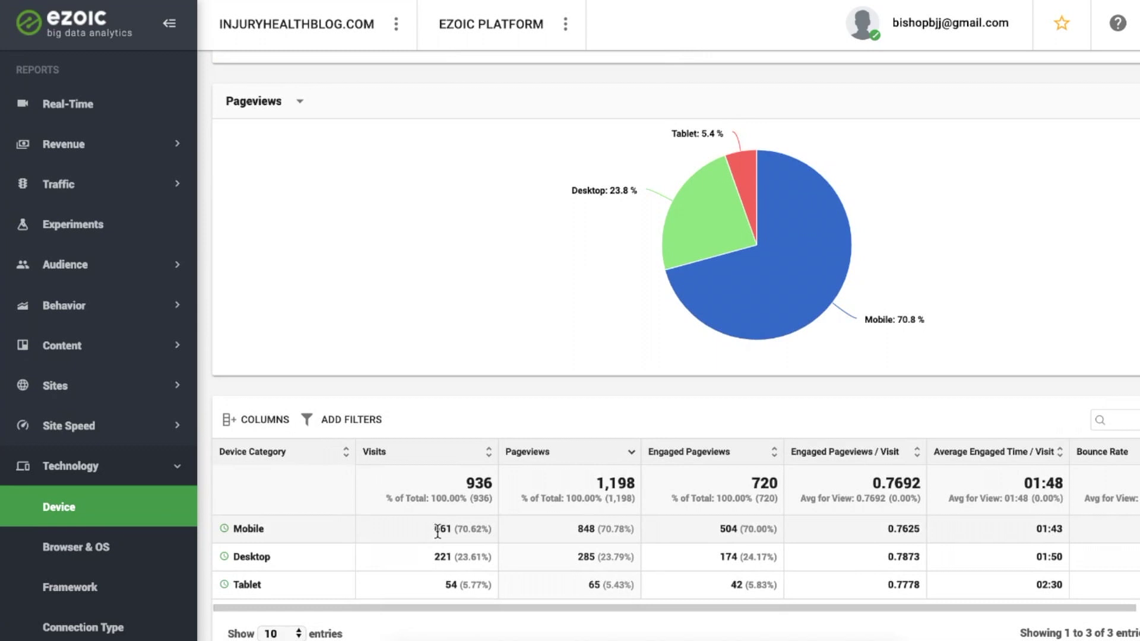
left_click(464, 532)
double_click(475, 529)
scroll(356, 540, "up", 1)
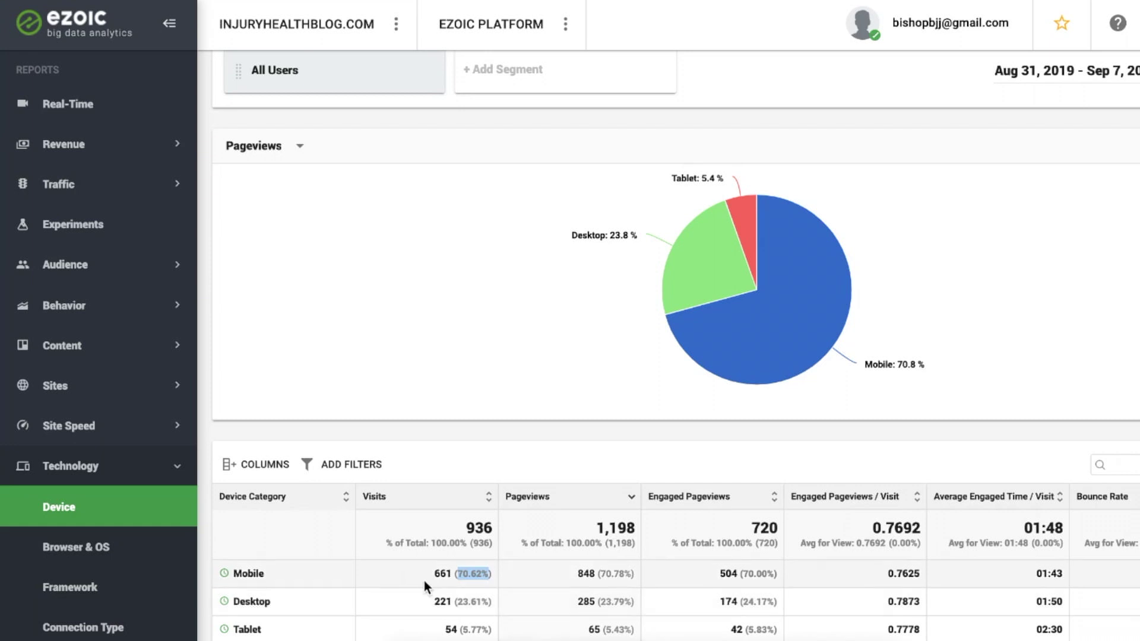
scroll(424, 580, "down", 1)
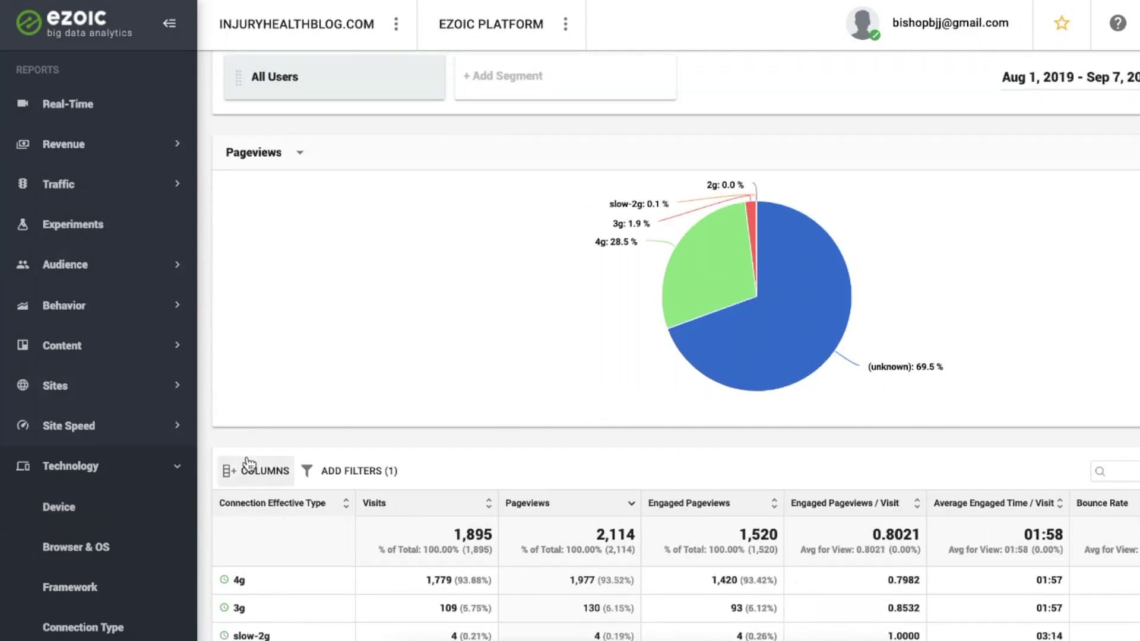
Examine the Connection Effective Type report's table and highlight the 4g share of visits.
scroll(247, 461, "down", 3)
scroll(109, 519, "down", 3)
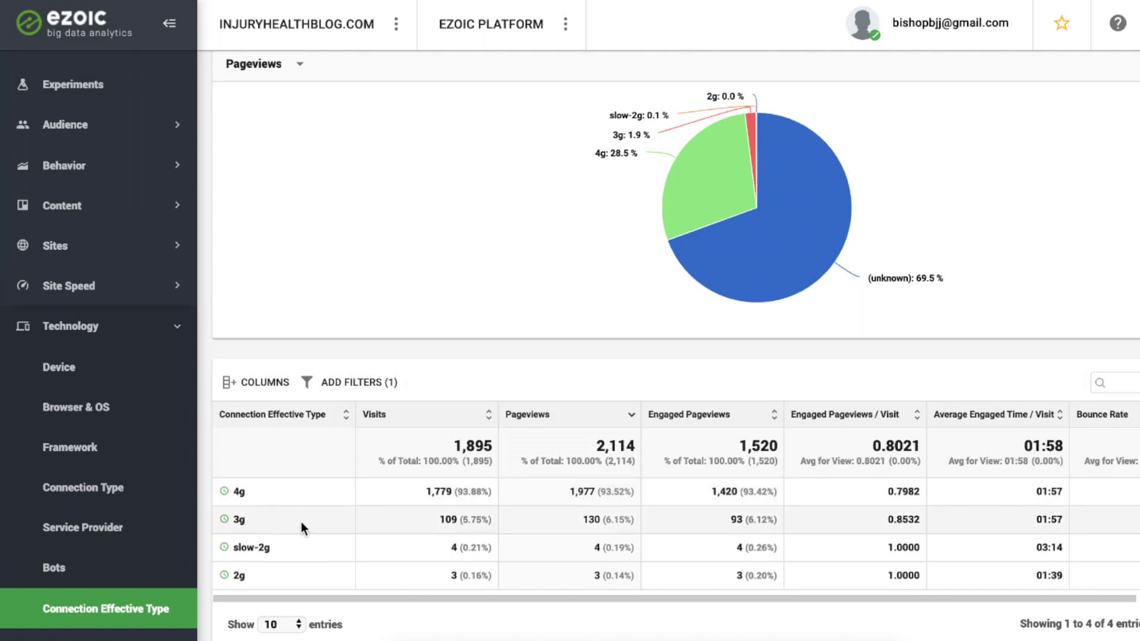
left_click_drag(484, 492, 458, 492)
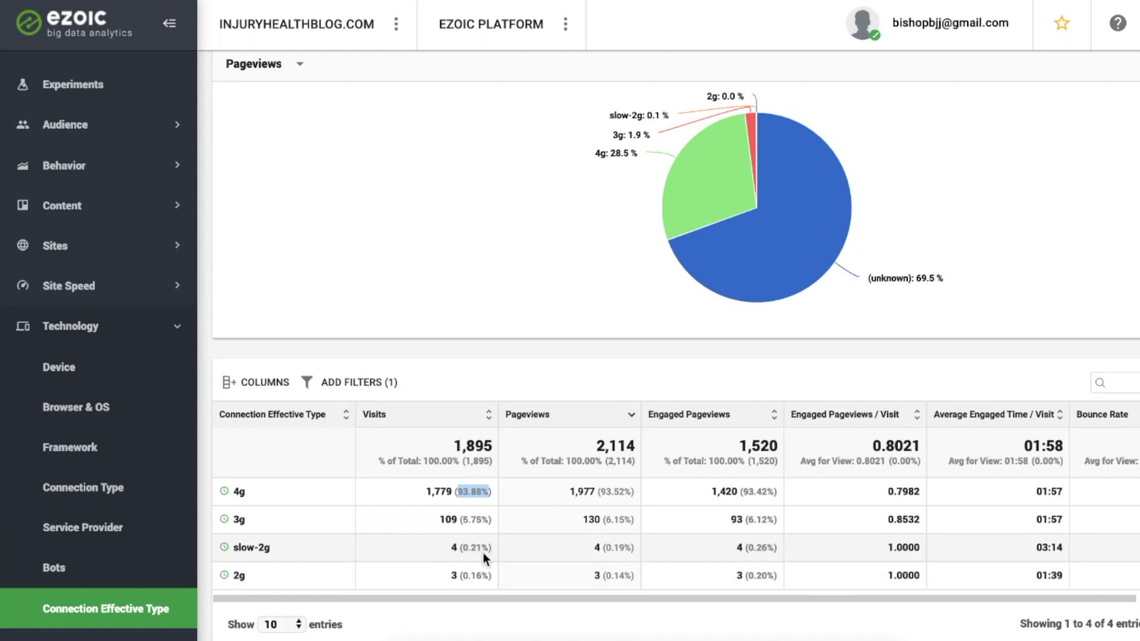
Move the Average Engaged Time / Visit column so it sits directly after the Visits column.
scroll(483, 554, "up", 1)
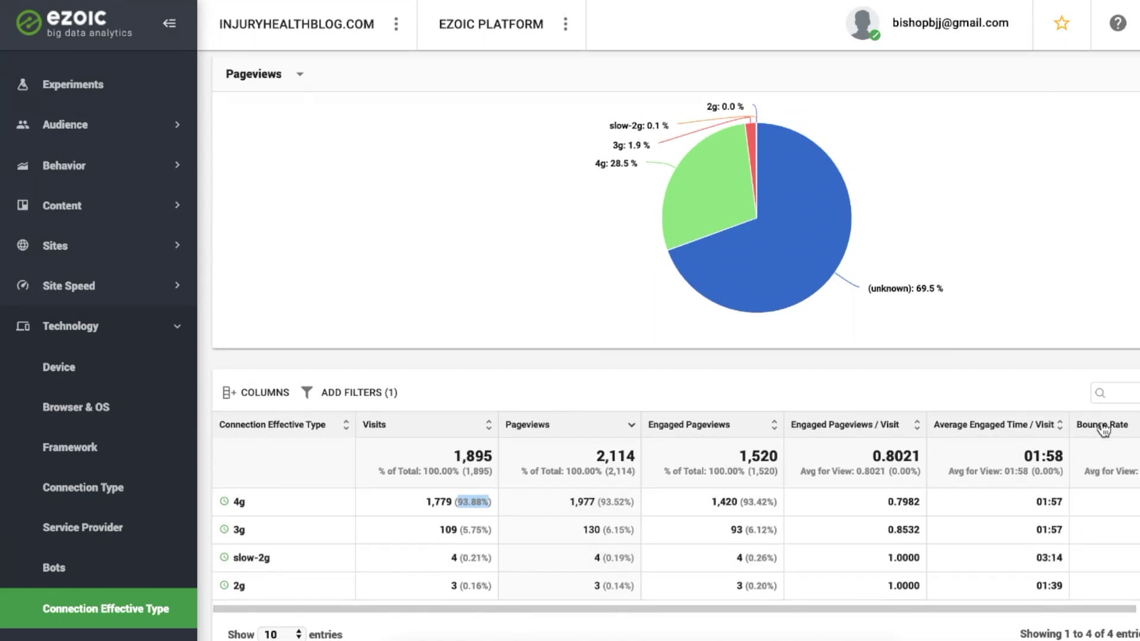
left_click(1012, 432)
left_click_drag(1012, 433, 523, 430)
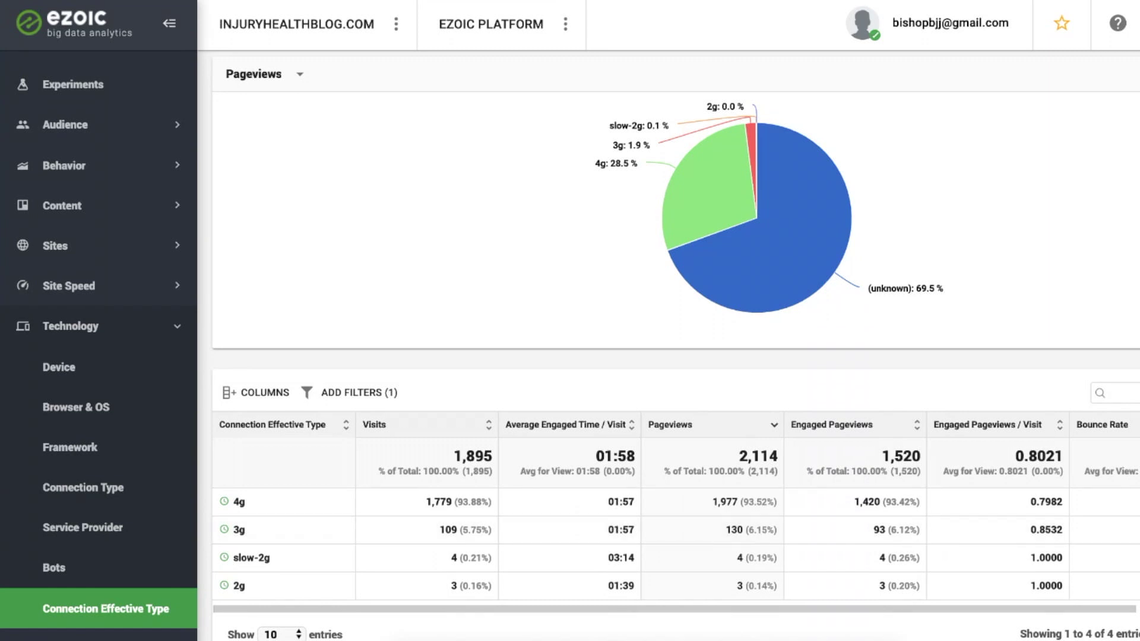
Switch to the Injury Health Blog browser window and open the page's developer tools at the Audits settings.
right_click(986, 640)
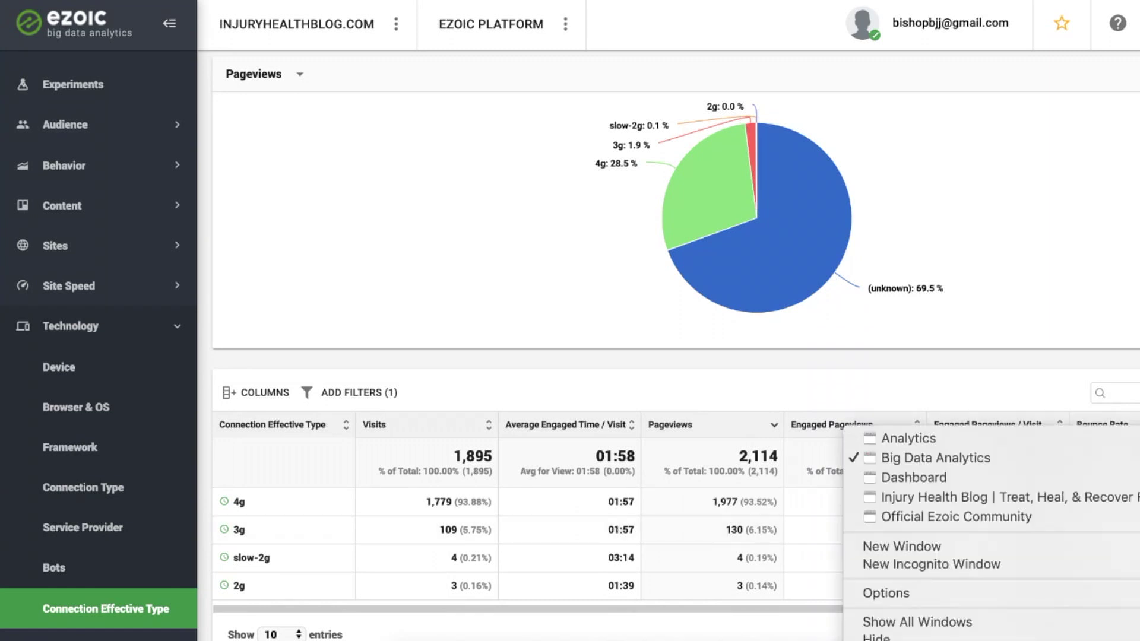
left_click(1107, 498)
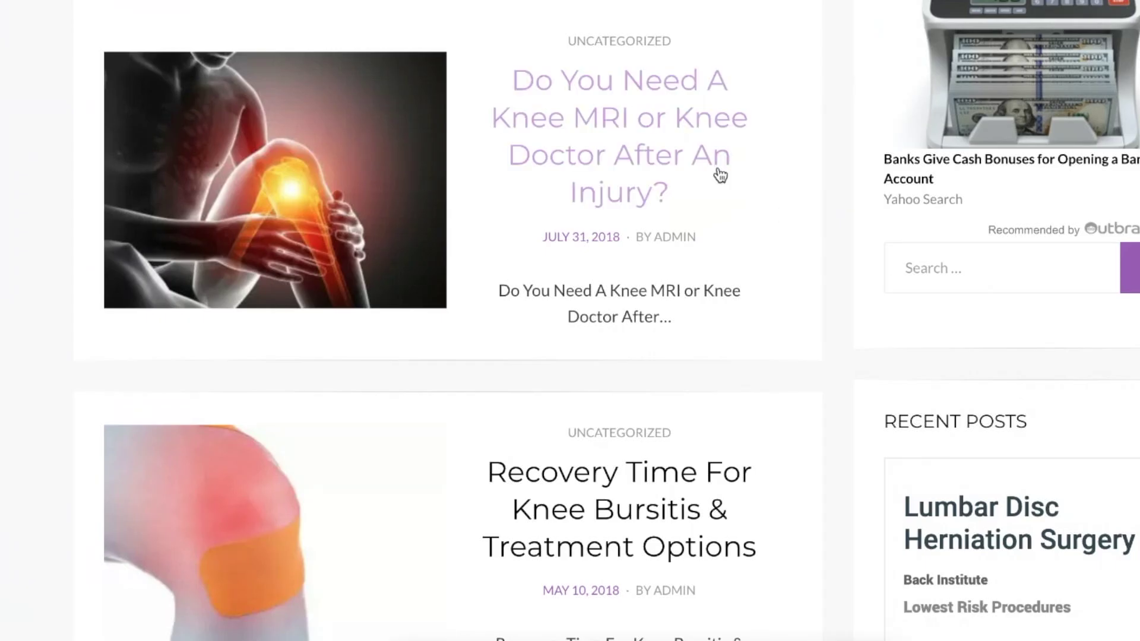
right_click(326, 379)
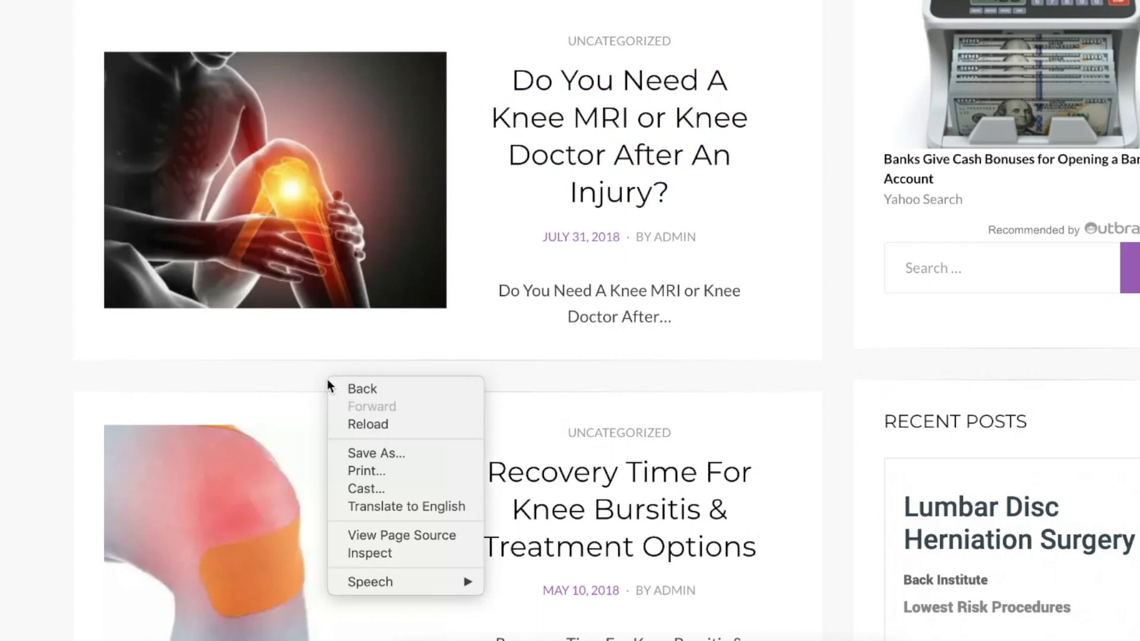
left_click(415, 554)
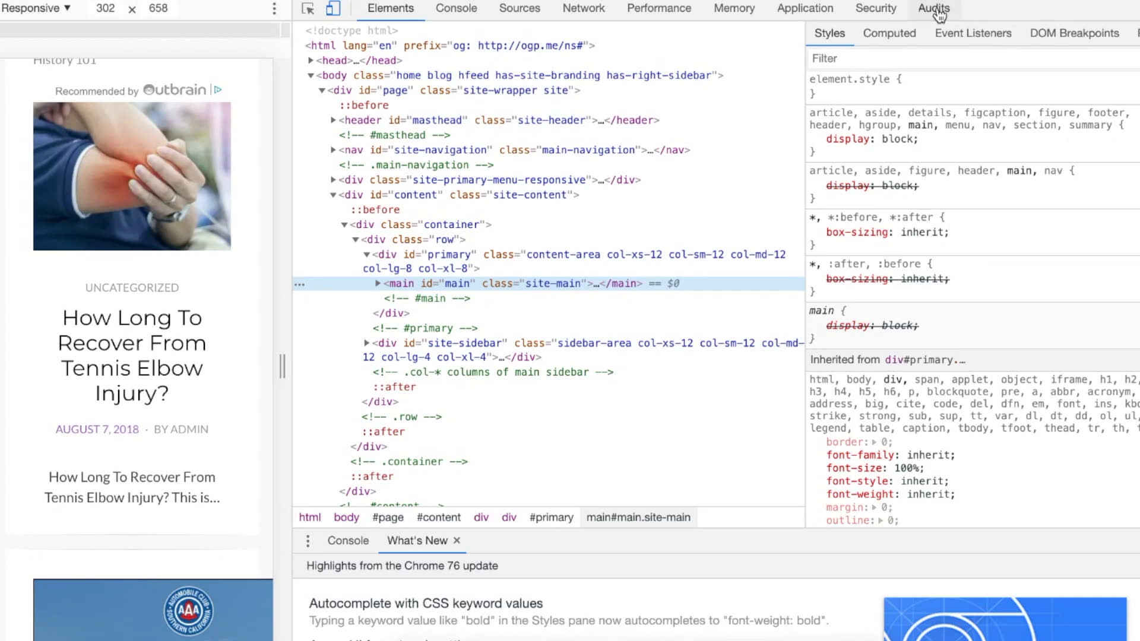
left_click(937, 10)
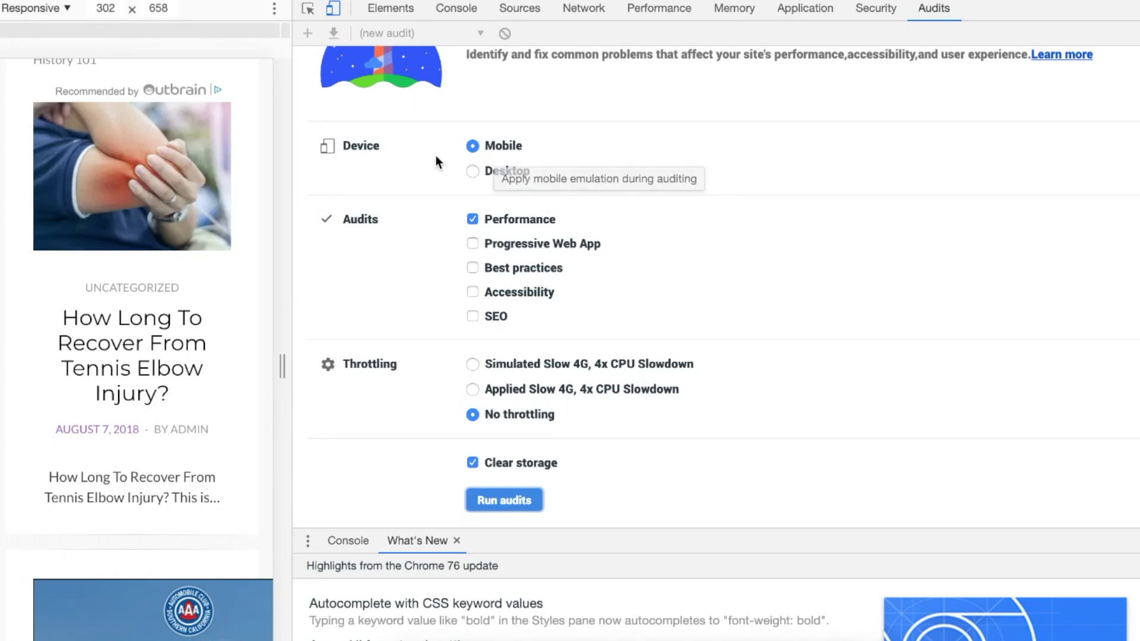
Run a Performance audit of the page for the Mobile device with No throttling and Clear storage enabled.
scroll(423, 196, "up", 1)
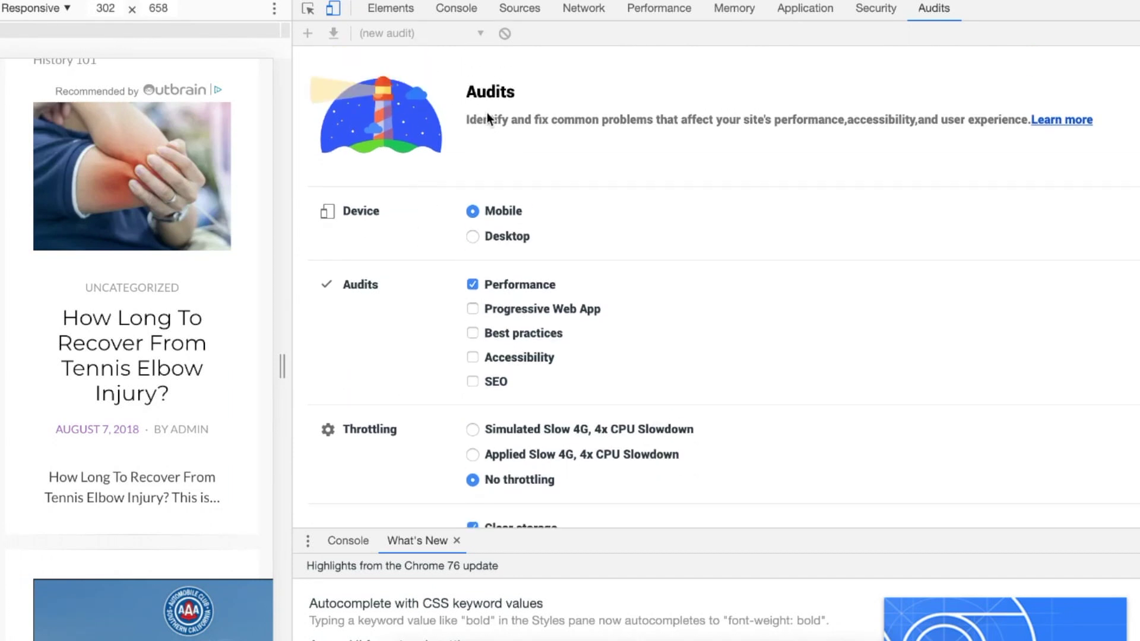
scroll(463, 206, "down", 1)
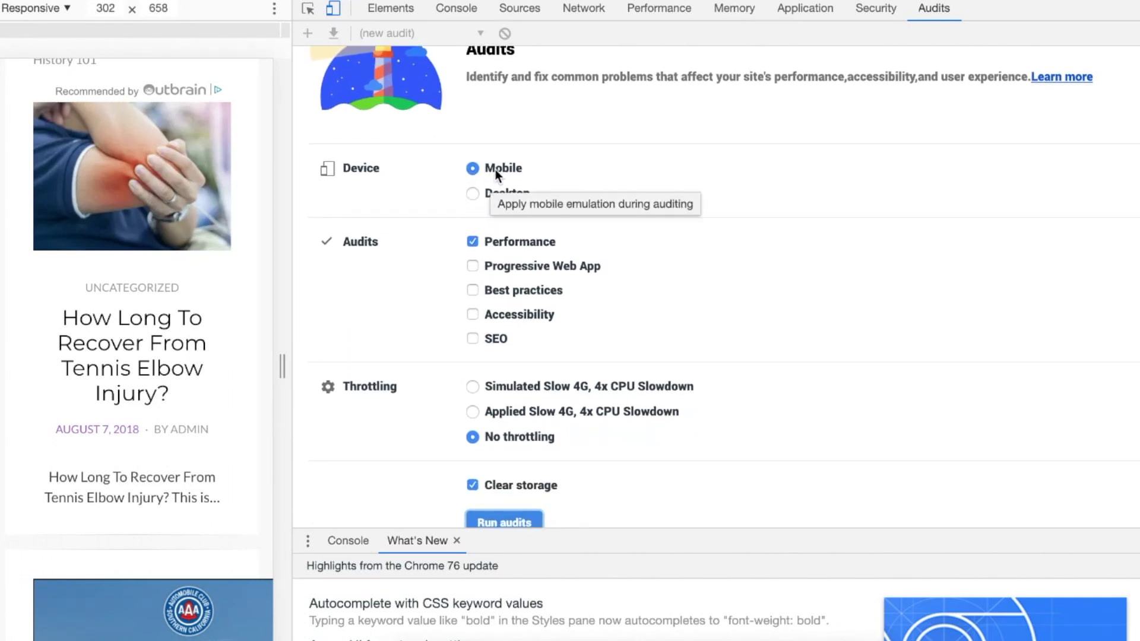
scroll(582, 369, "down", 1)
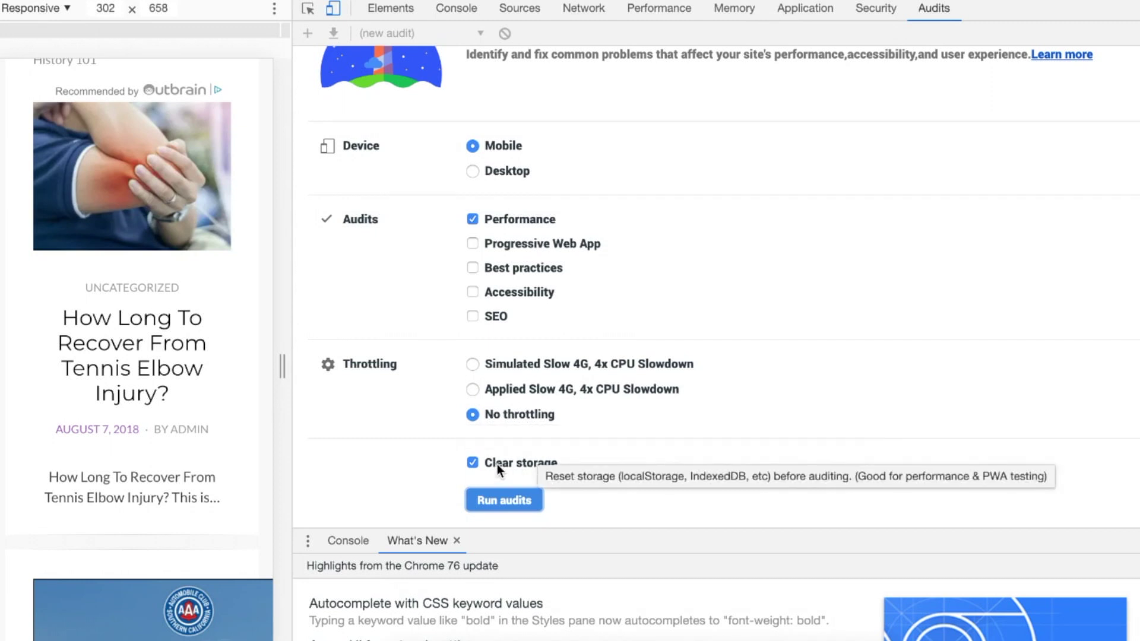
left_click(501, 504)
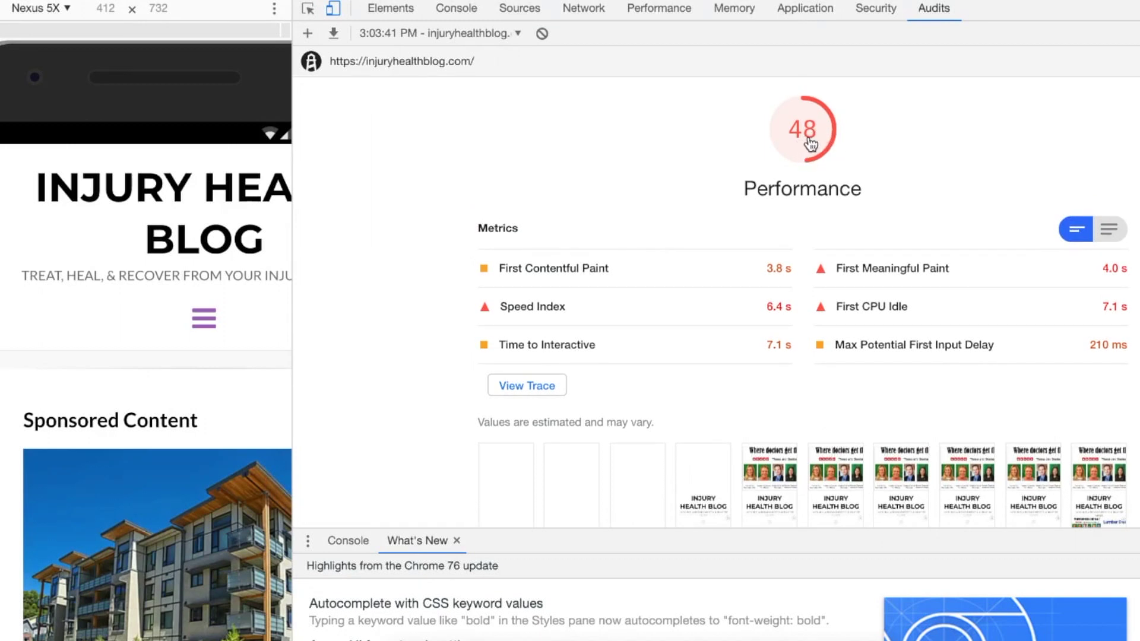
Review the audit's performance score, timing metrics, load screenshots and listed speed opportunities.
scroll(795, 139, "down", 1)
scroll(795, 140, "up", 1)
scroll(793, 139, "down", 3)
scroll(654, 371, "up", 1)
scroll(650, 382, "down", 2)
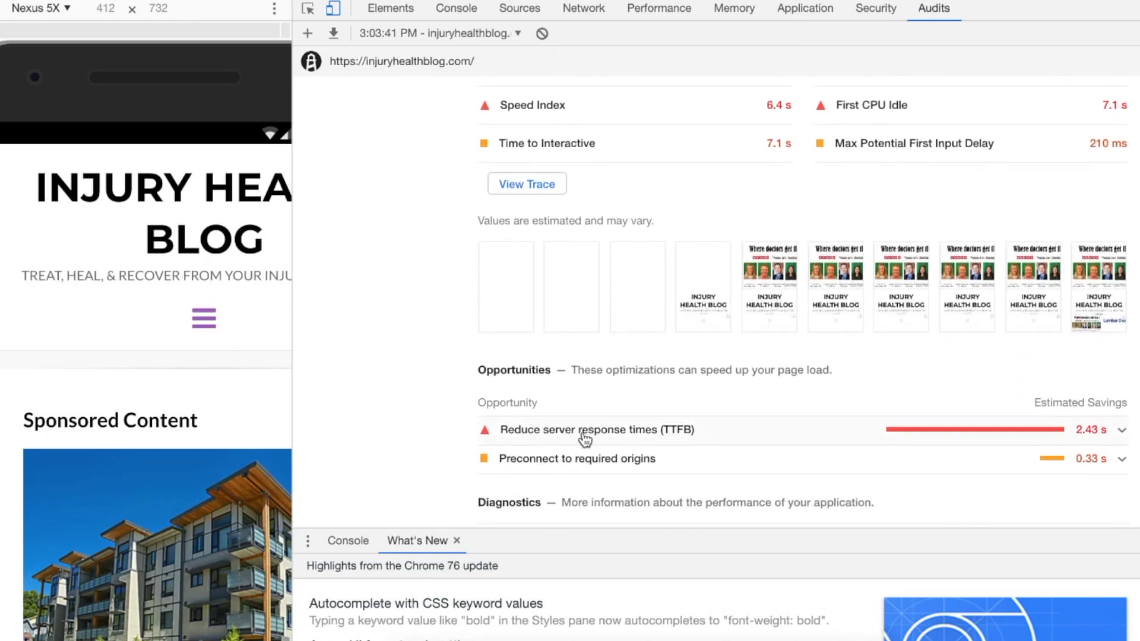
scroll(663, 435, "up", 3)
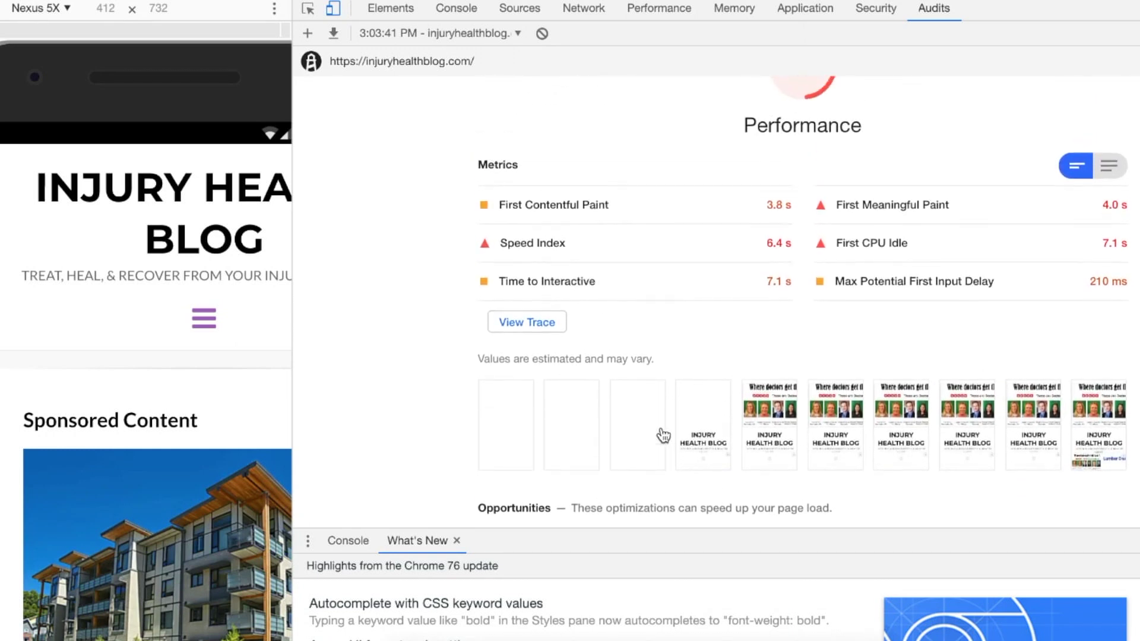
scroll(661, 428, "down", 1)
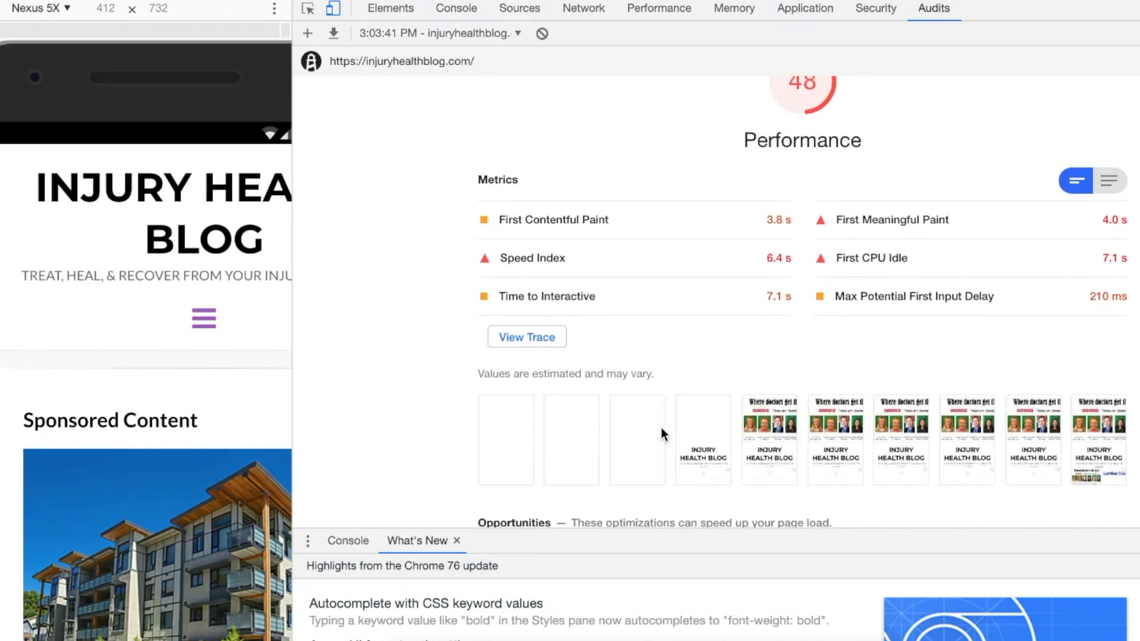
scroll(661, 428, "up", 1)
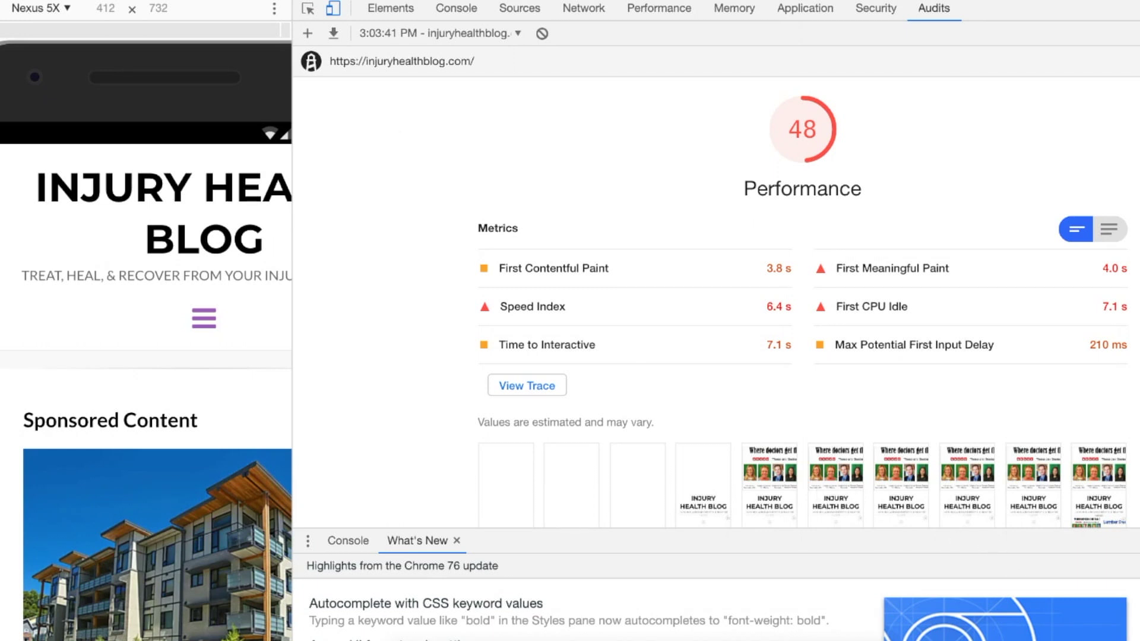
Switch back to the Big Data Analytics window and review its Connection Effective Type report.
right_click(1128, 639)
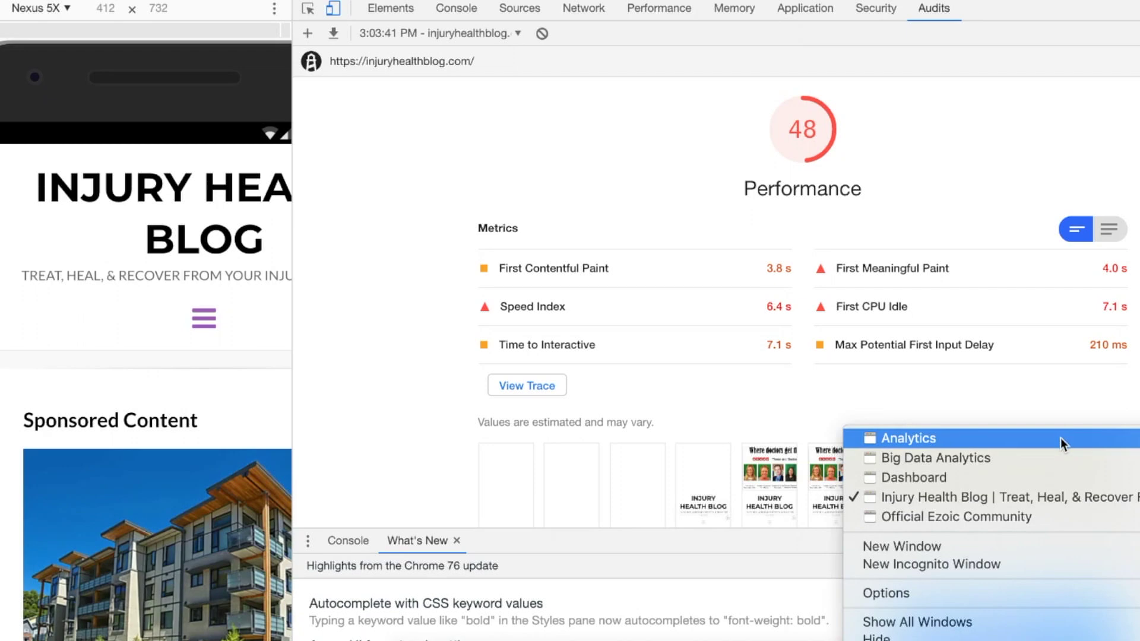
left_click(1059, 457)
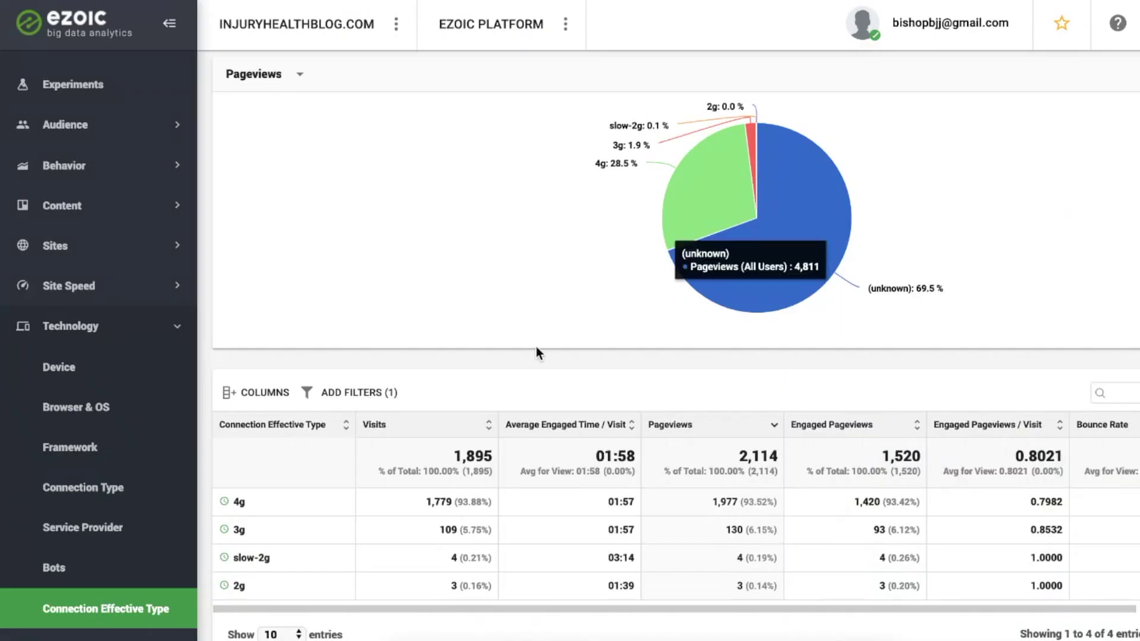
scroll(535, 345, "up", 2)
scroll(535, 344, "down", 2)
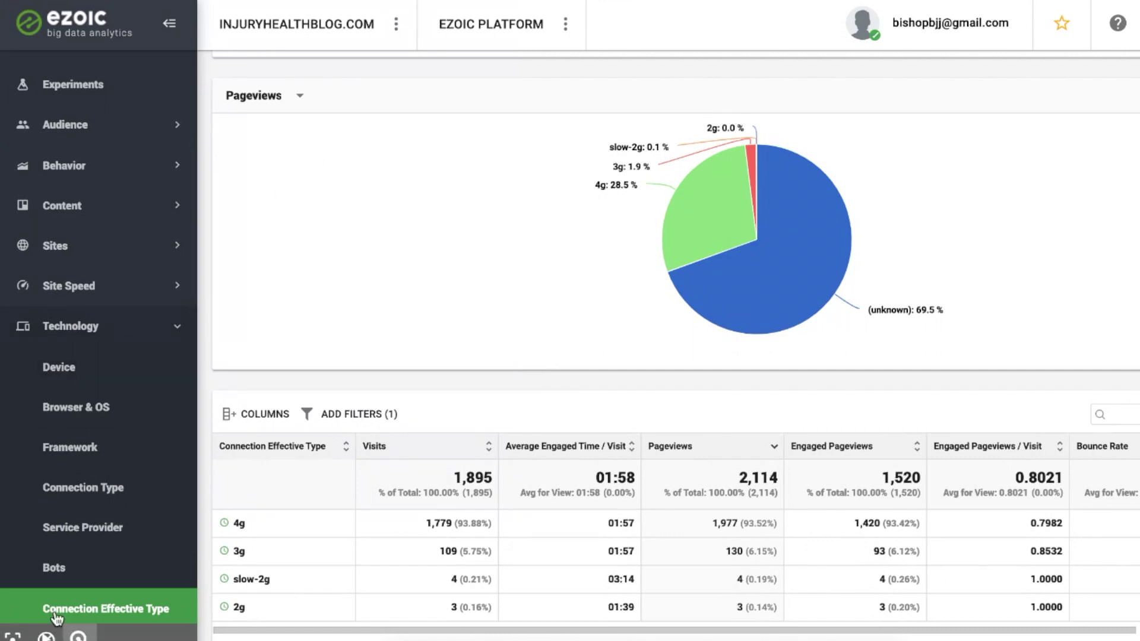
Compare the 4g and 3g rows, highlighting the 4g share of visits and the average engaged time per visit.
scroll(249, 541, "down", 1)
left_click(489, 494)
left_click_drag(489, 494, 454, 498)
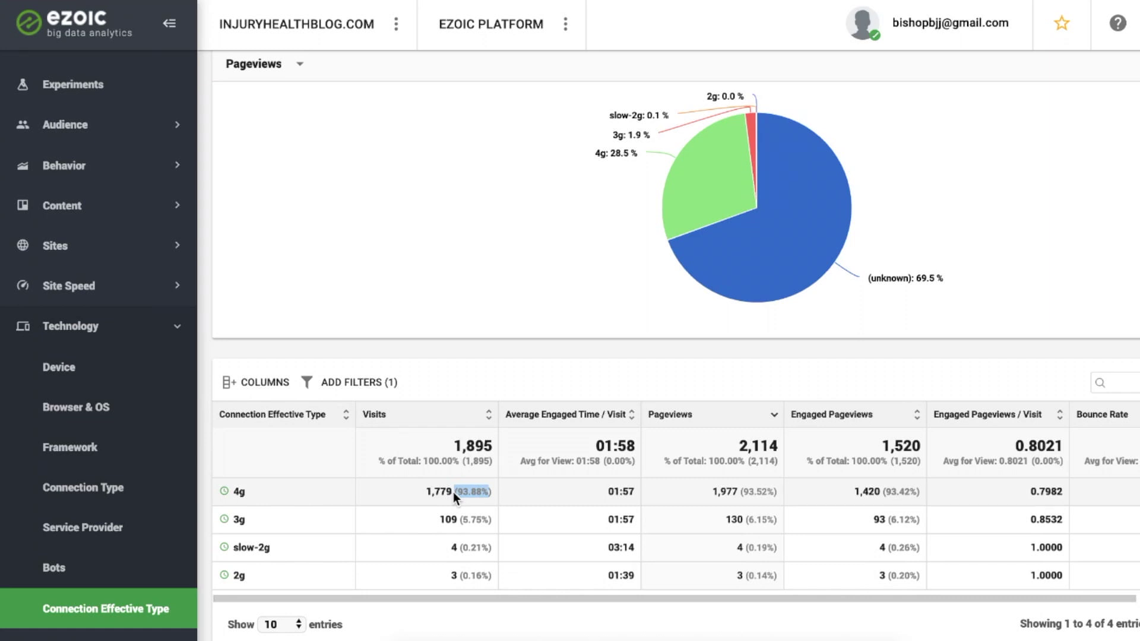
left_click_drag(606, 488, 624, 518)
left_click(319, 496)
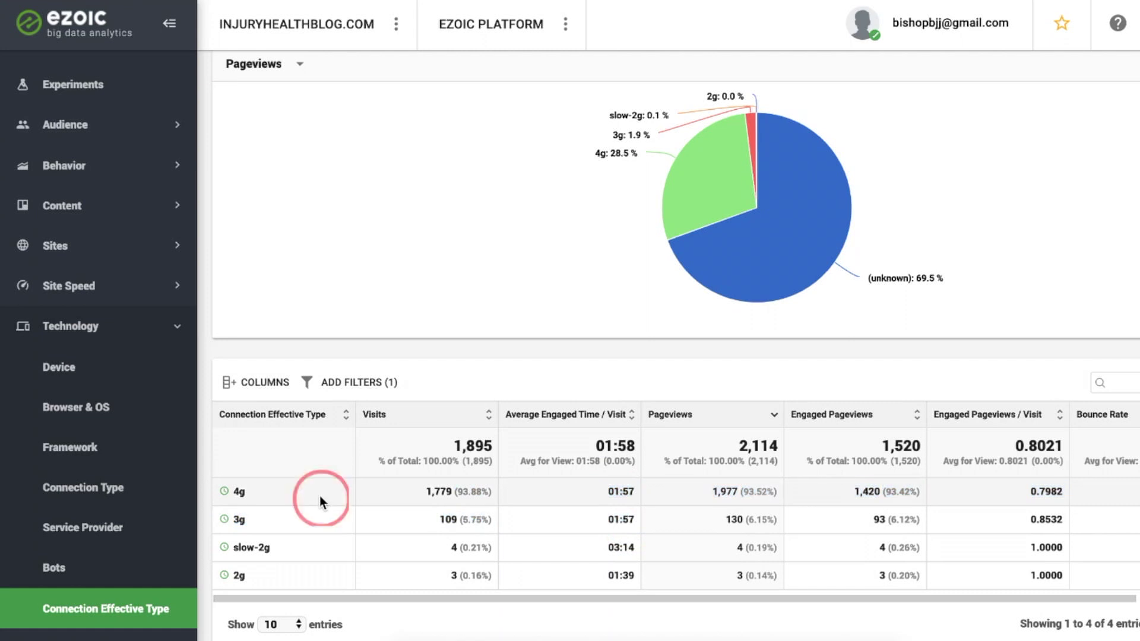